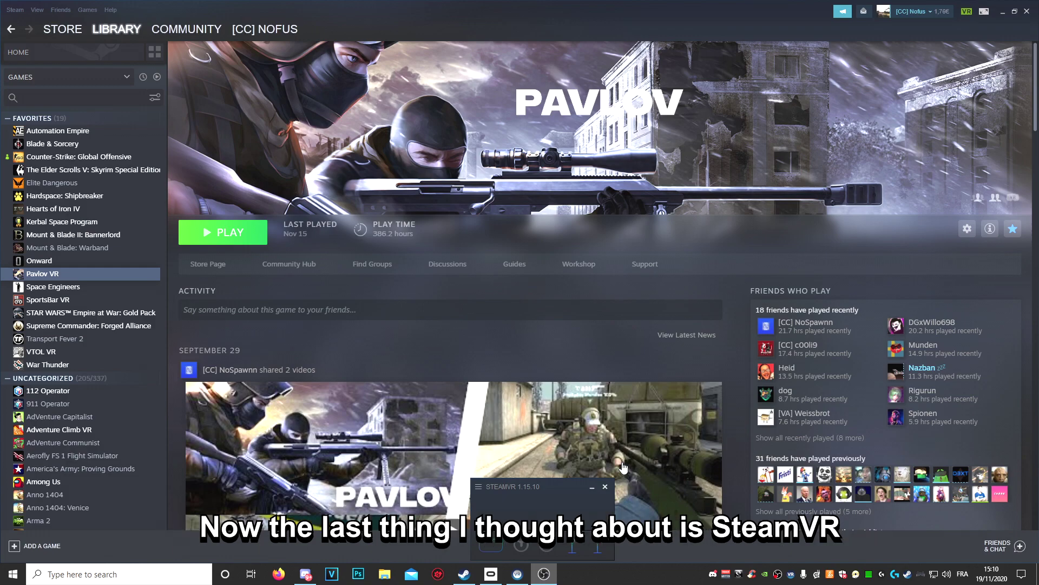
Step: Open SteamVR Settings from the SteamVR menu and move the window higher on screen
click(521, 485)
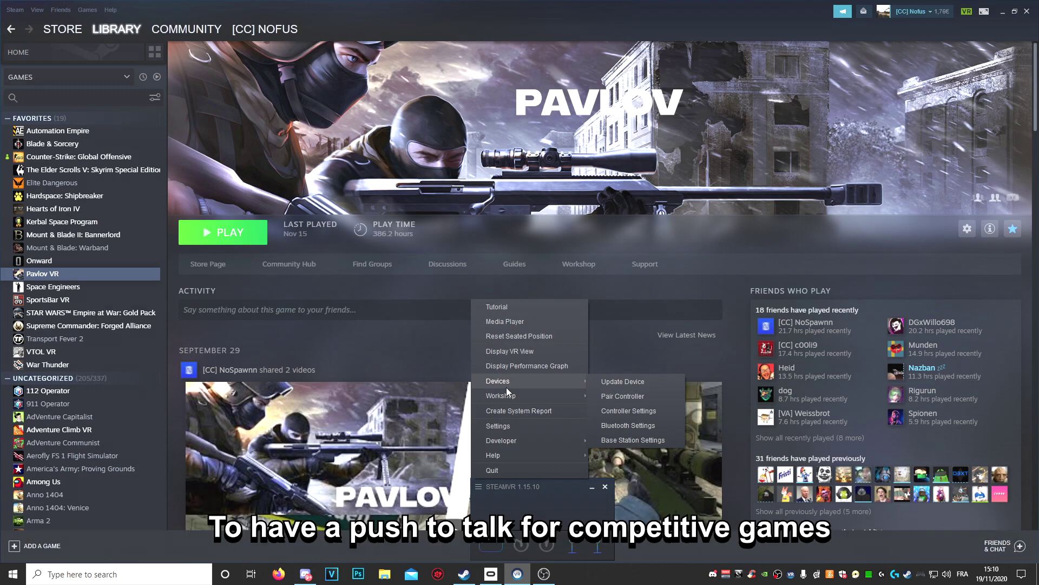
mouse_move(502, 396)
click(498, 425)
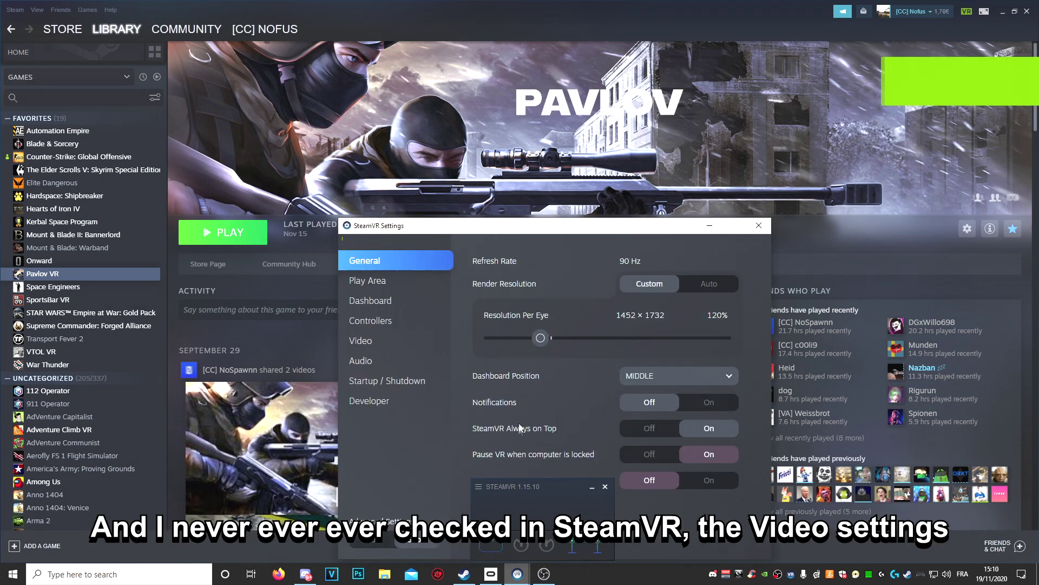
drag(552, 221, 544, 115)
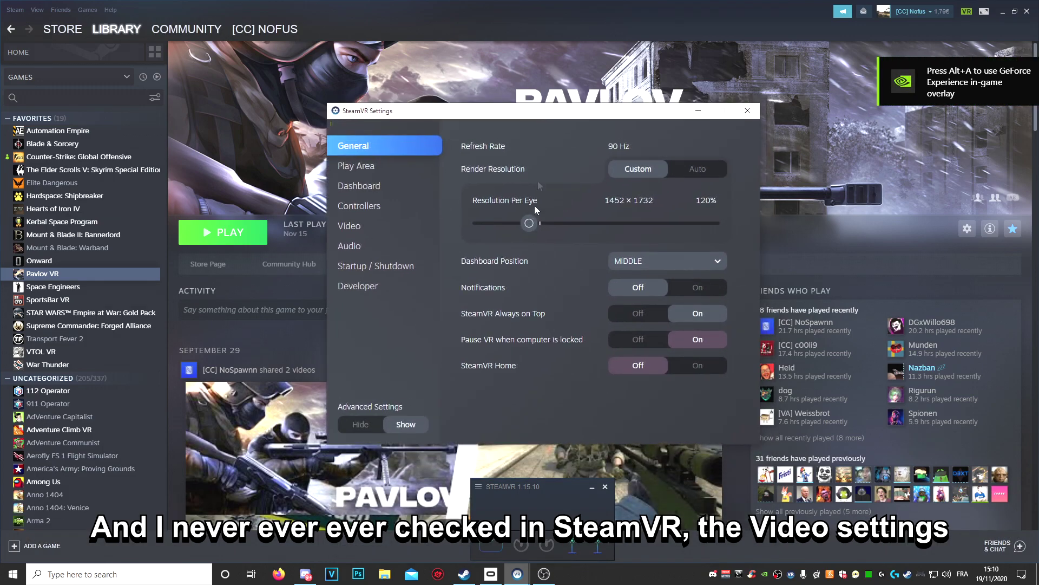
Step: Show the Video page and its per-application video settings for Pavlov VR
click(413, 235)
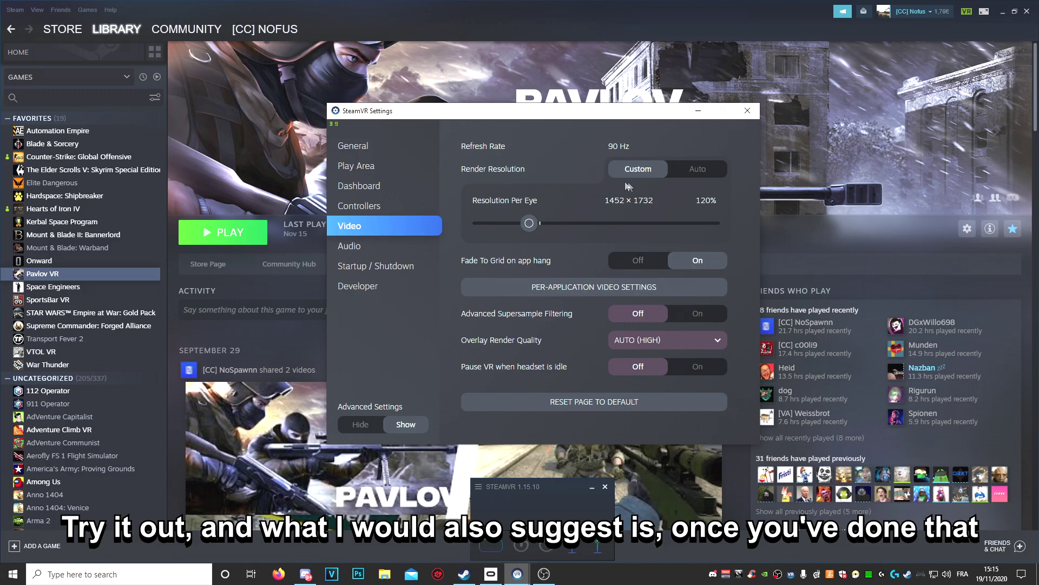
click(608, 290)
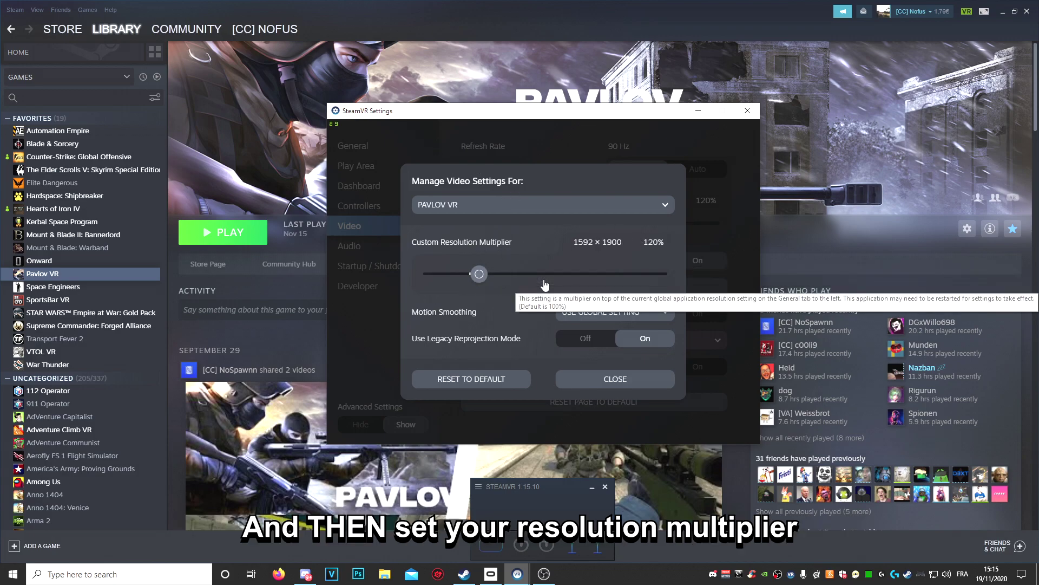
click(771, 285)
mouse_move(544, 574)
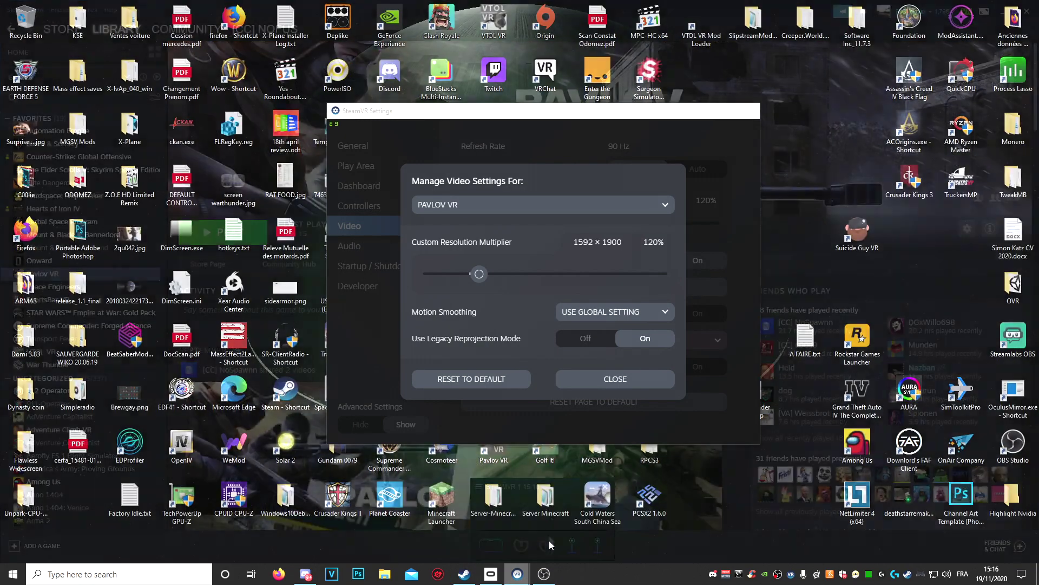
click(549, 541)
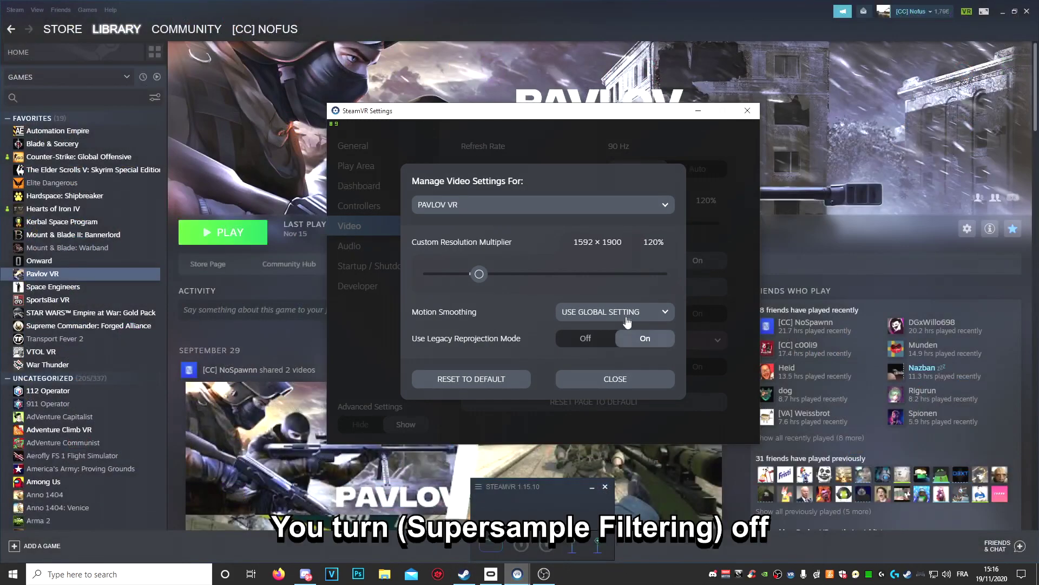
click(645, 378)
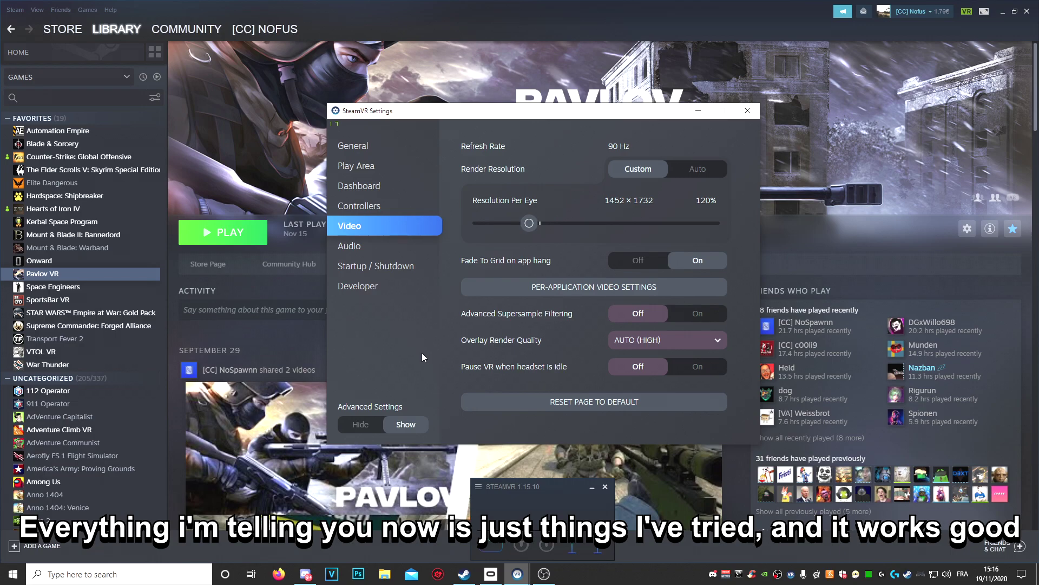
click(755, 115)
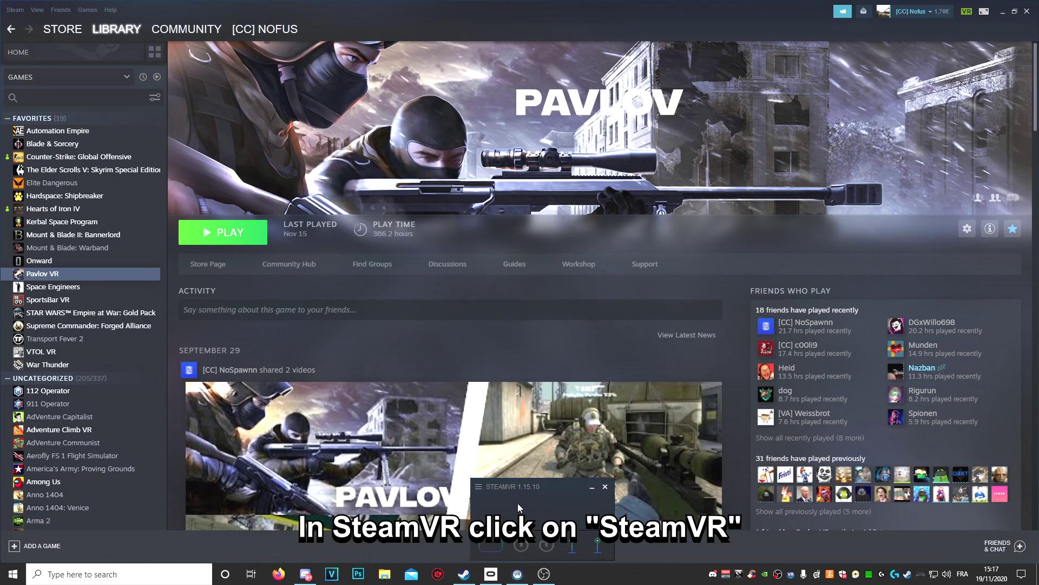
Step: Reopen Settings, turn Advanced Supersample Filtering off, and show per-application video settings
click(523, 488)
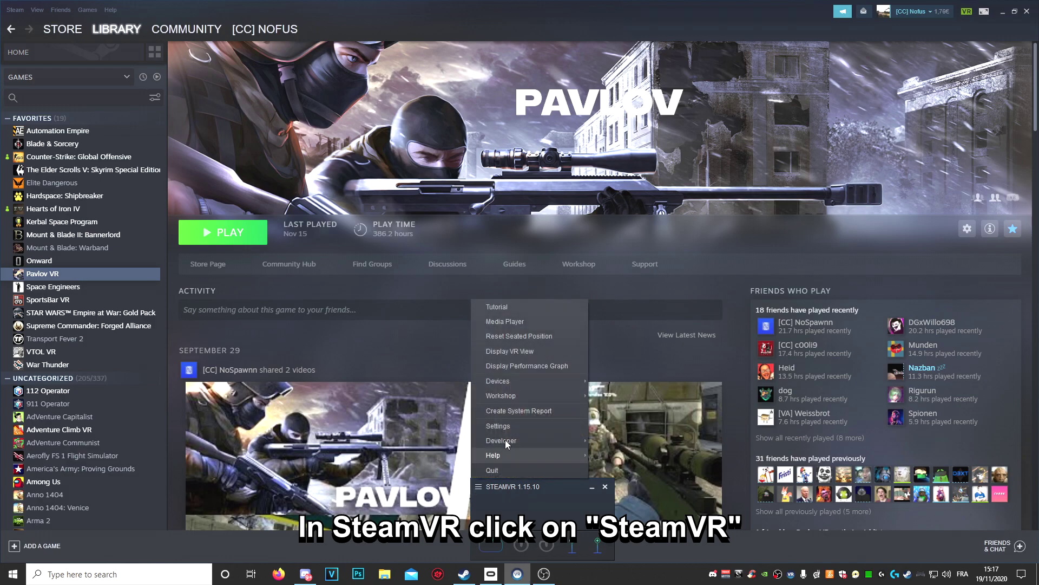
click(505, 425)
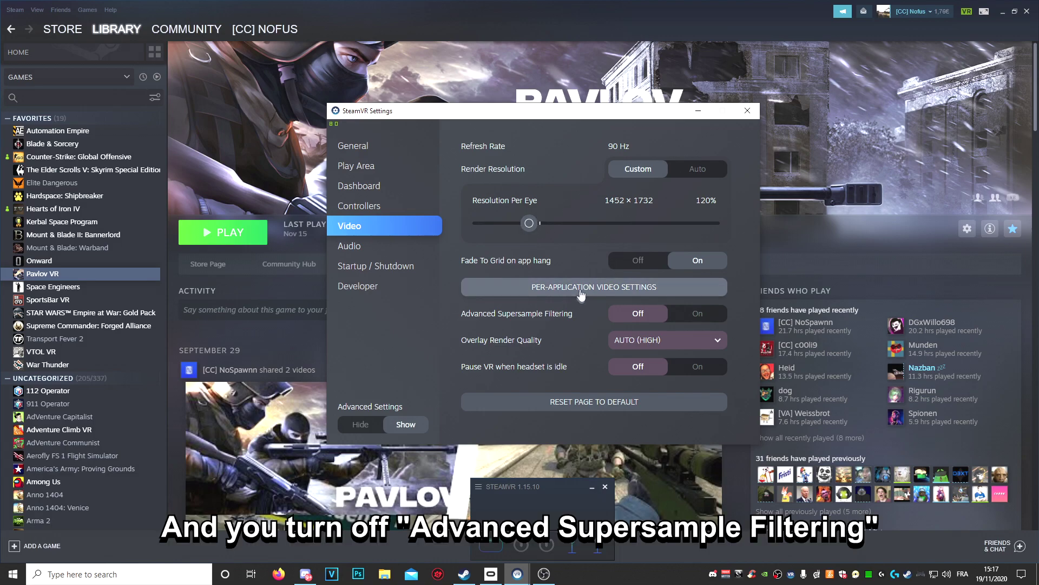
click(632, 319)
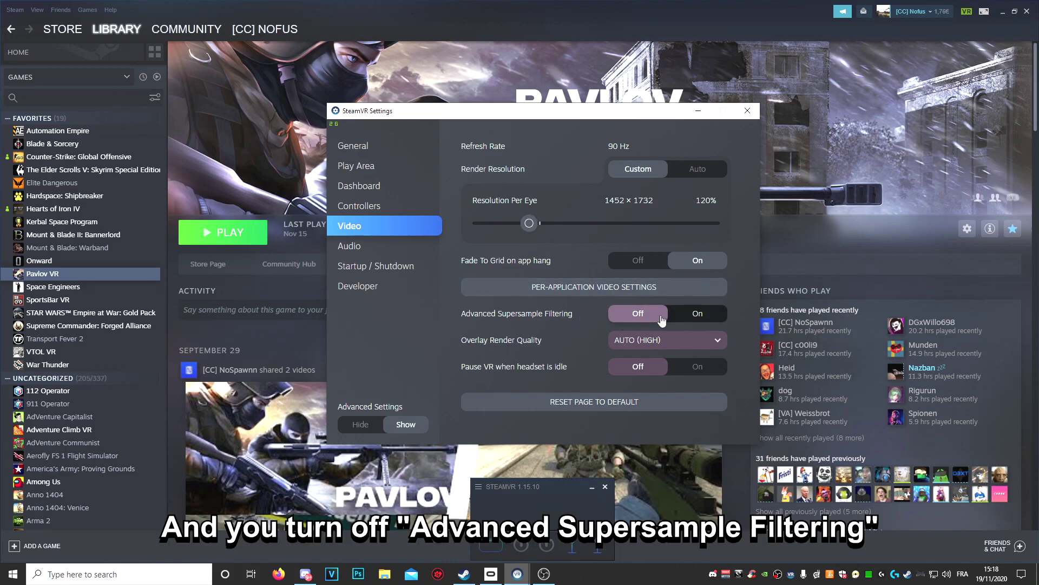
click(693, 288)
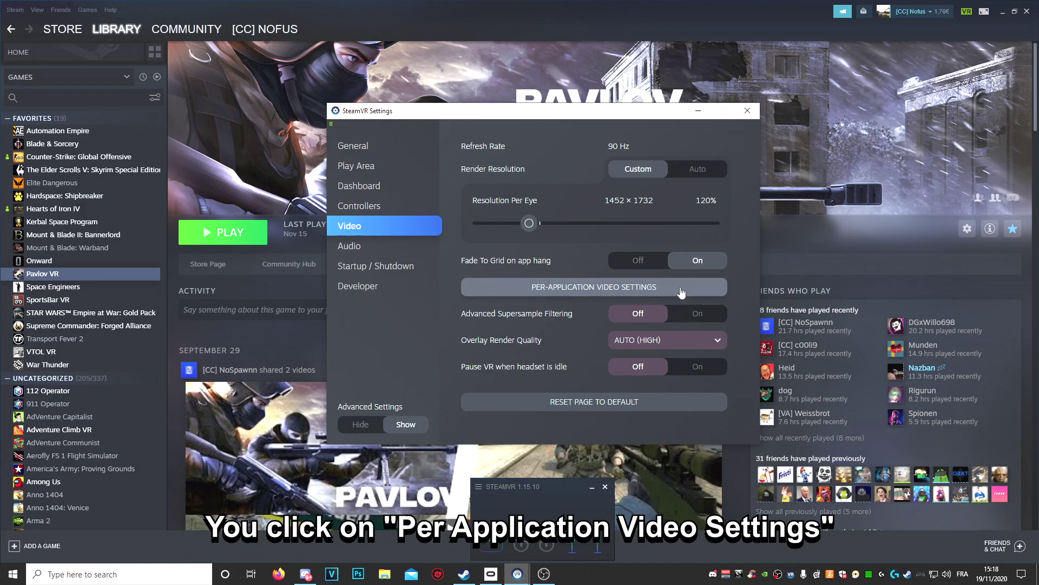
Step: Select PAVLOV VR in per-application settings, confirm its 120% resolution multiplier, then close it
click(681, 292)
click(536, 205)
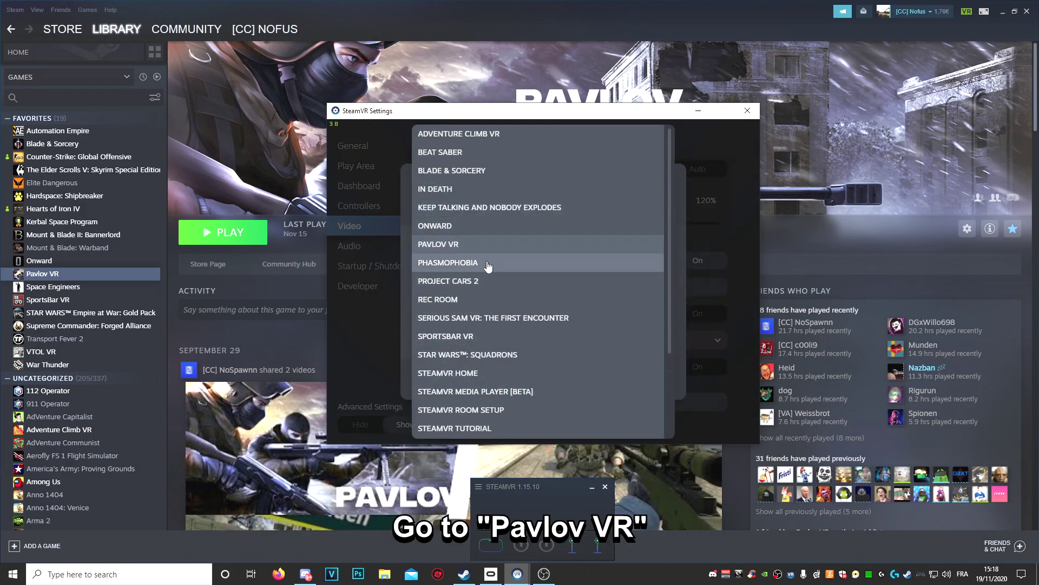
click(484, 250)
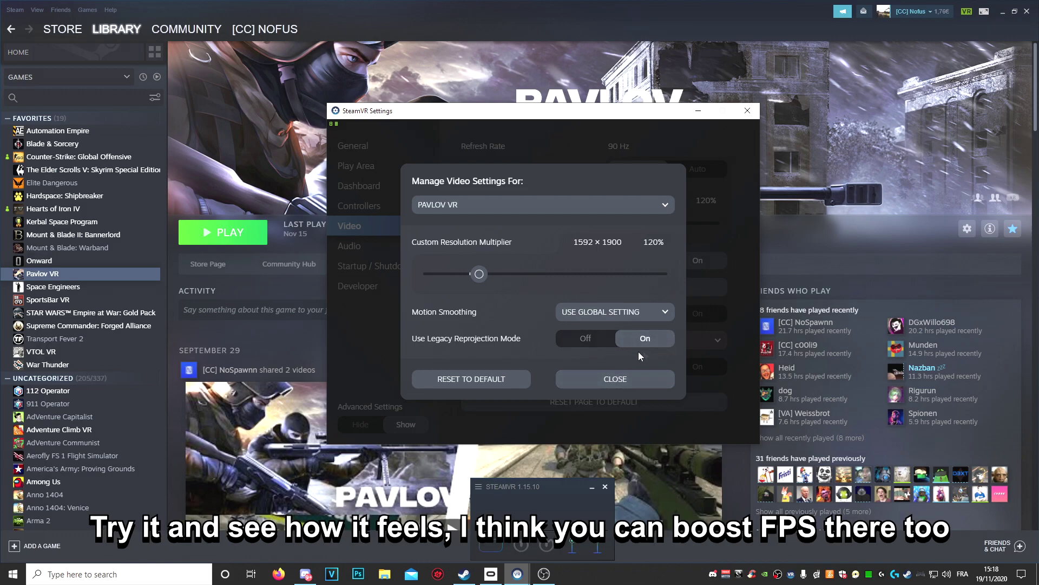
click(650, 381)
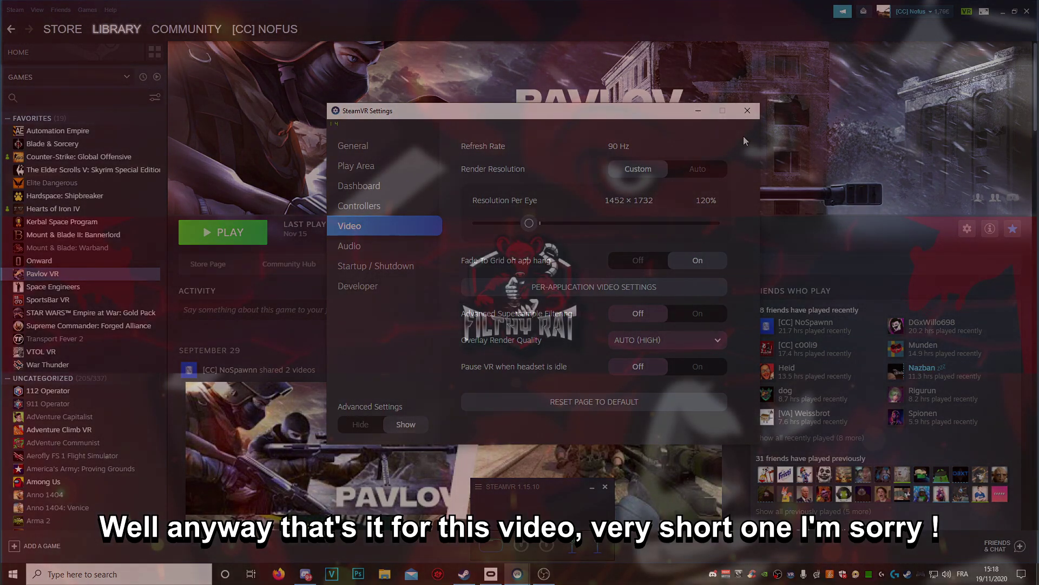